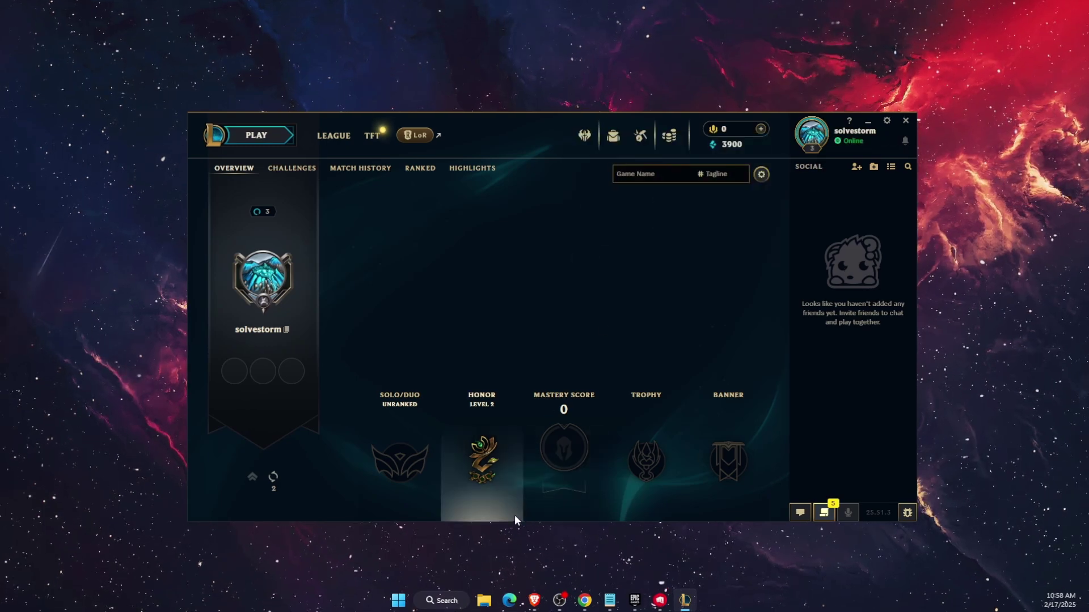
Step: Switch from the League client profile to the wol.gg page in Brave
key(alt+Tab)
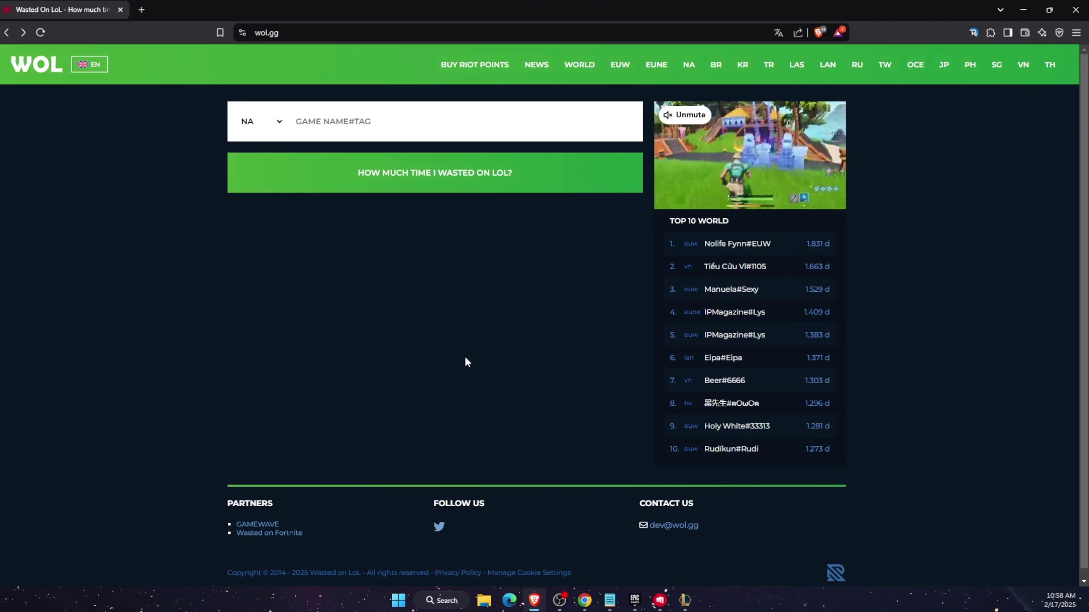
Step: Focus the GAME NAME#TAG field and open wol.gg's region list
click(350, 122)
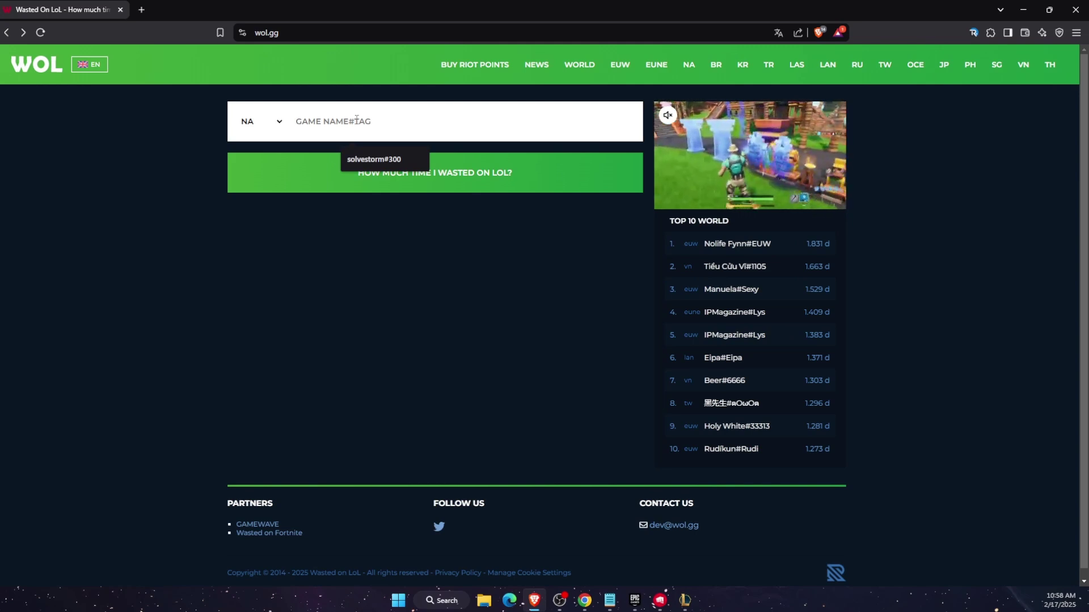
click(259, 121)
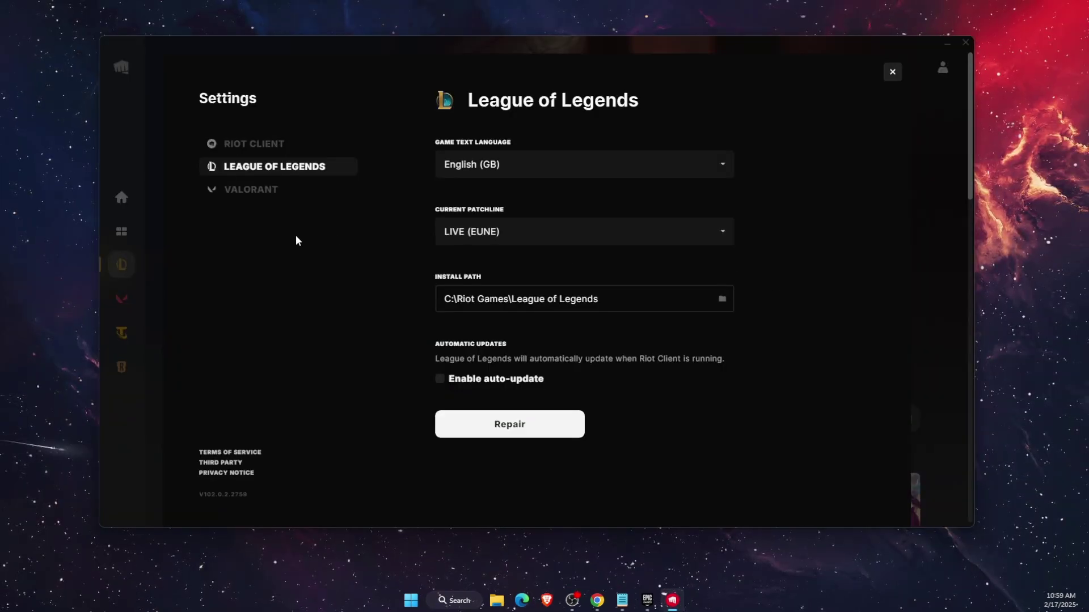
Step: Confirm the Riot Client's current patchline is LIVE (EUNE)
click(485, 233)
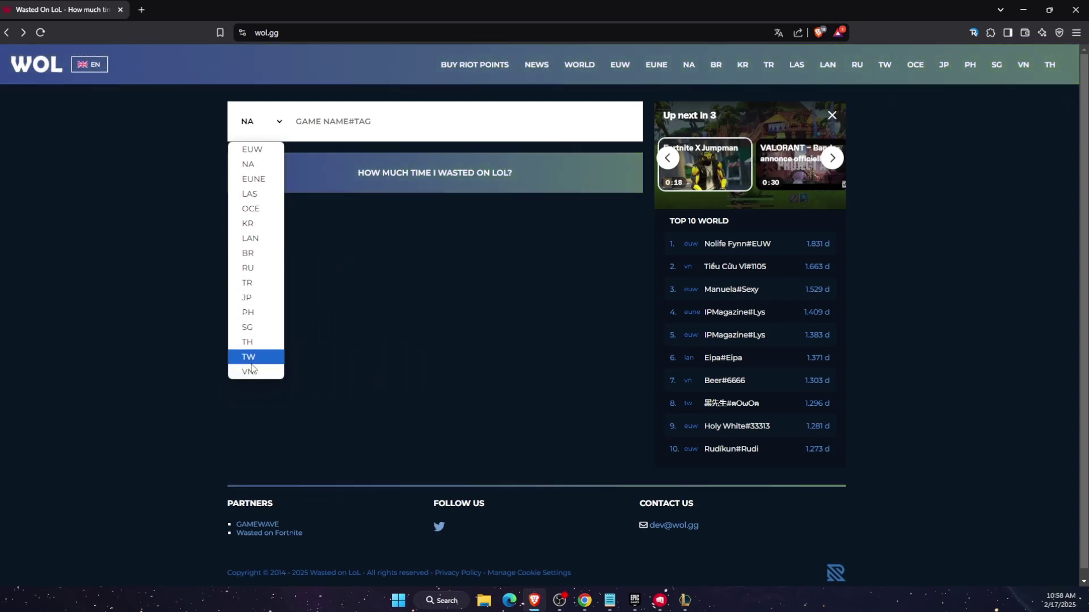
Step: Select EUNE as the region and focus the GAME NAME#TAG field
click(253, 179)
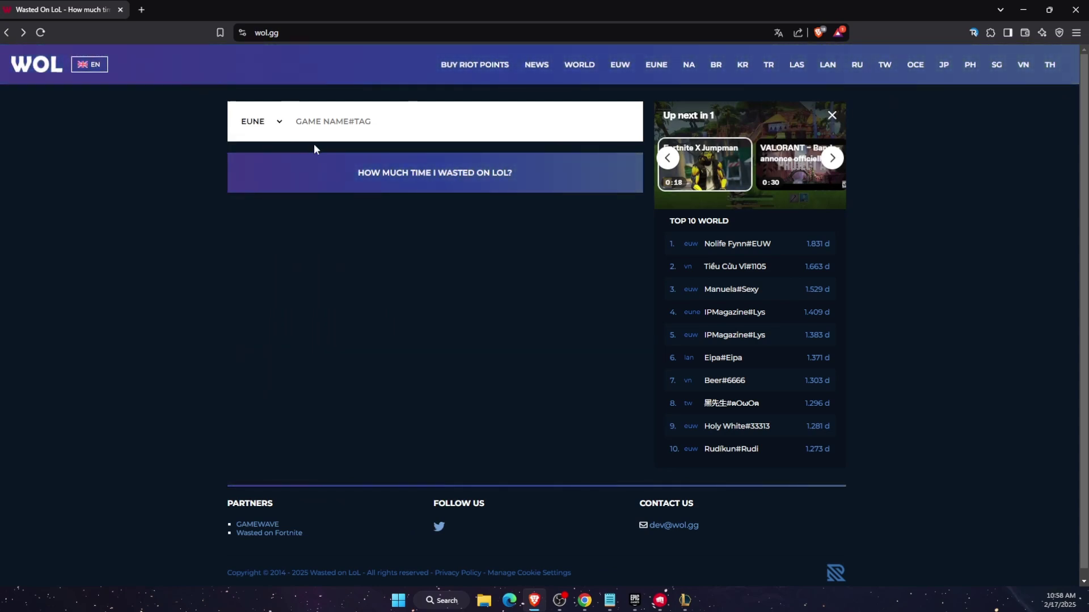
click(349, 126)
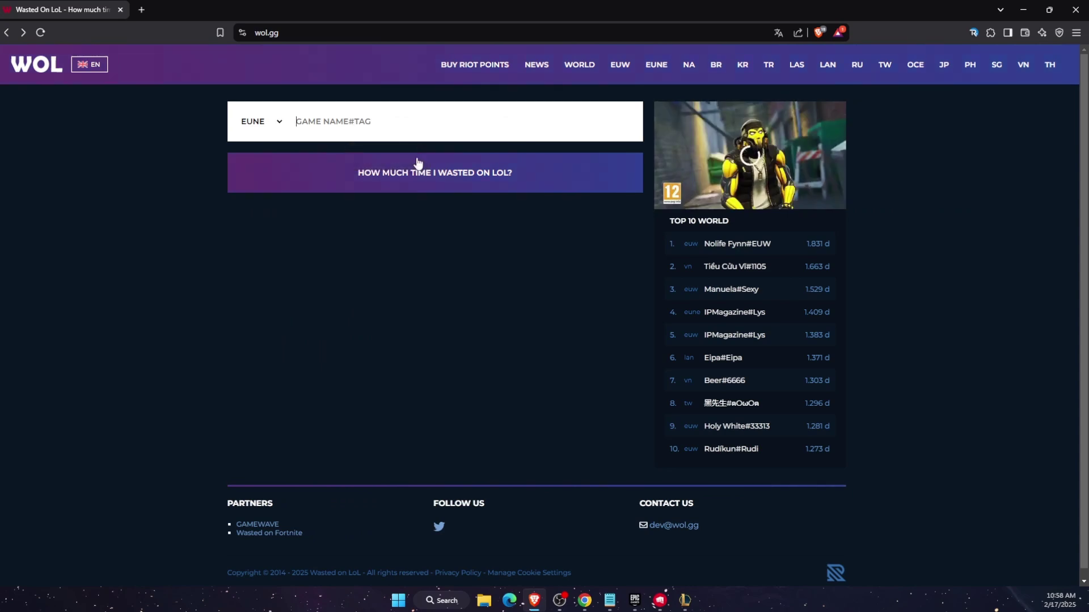
text(SOL)
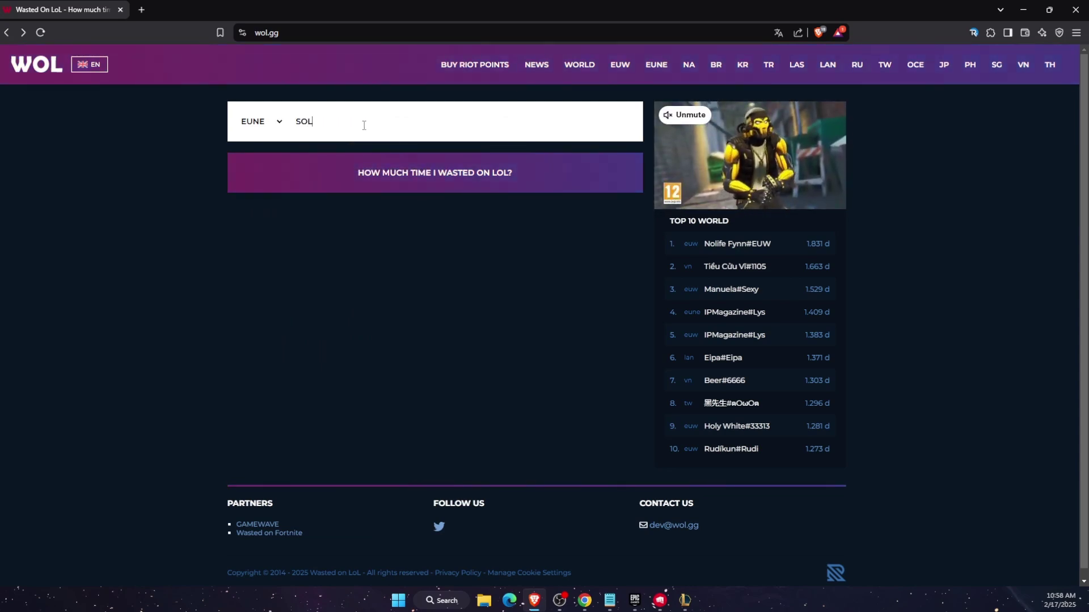
text(VESTORM)
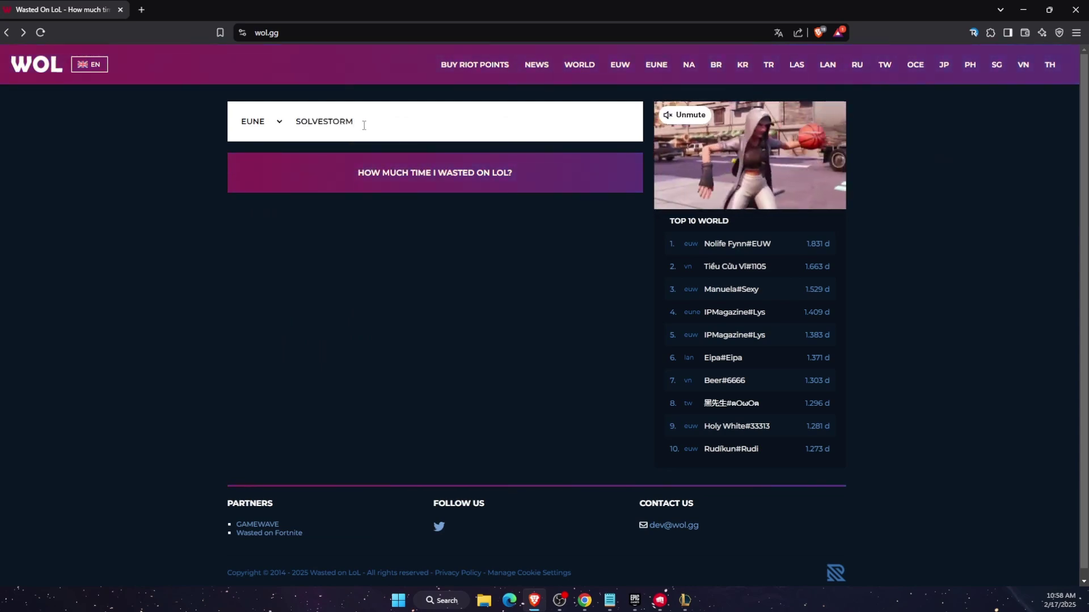
text(#300)
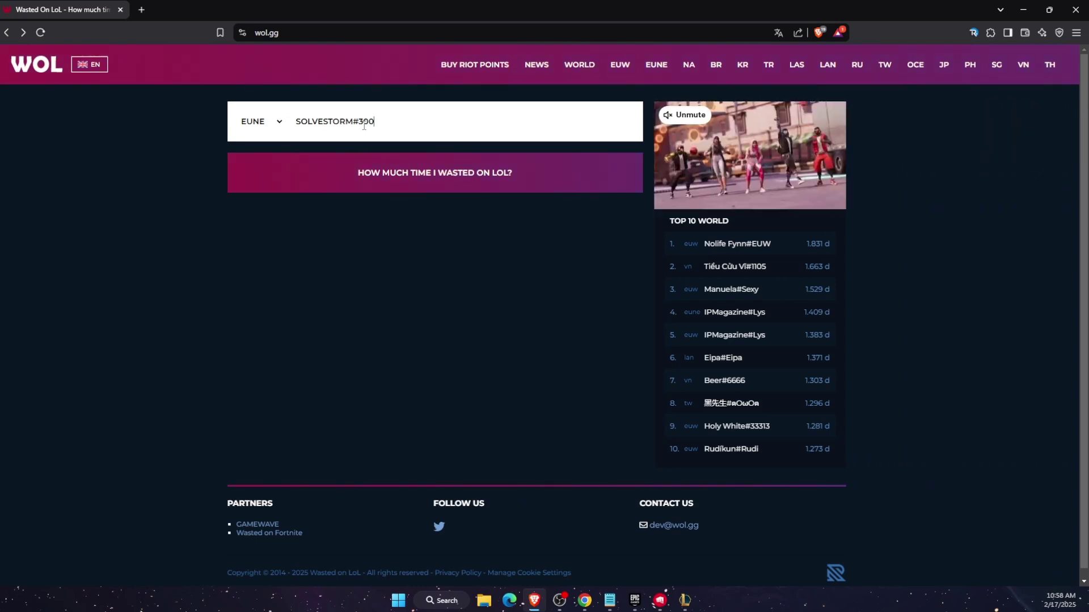
click(414, 181)
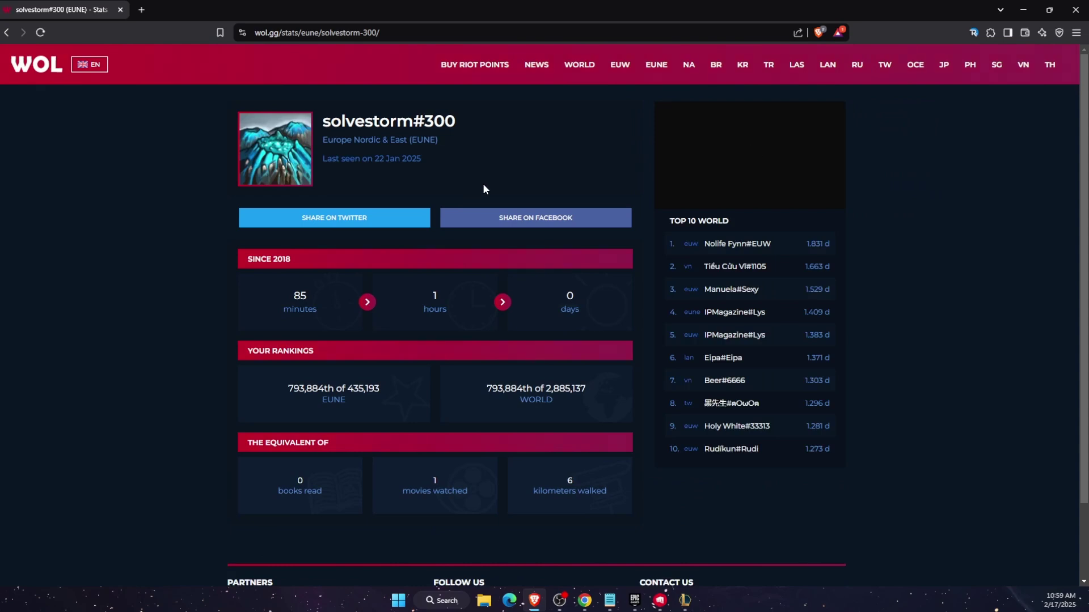